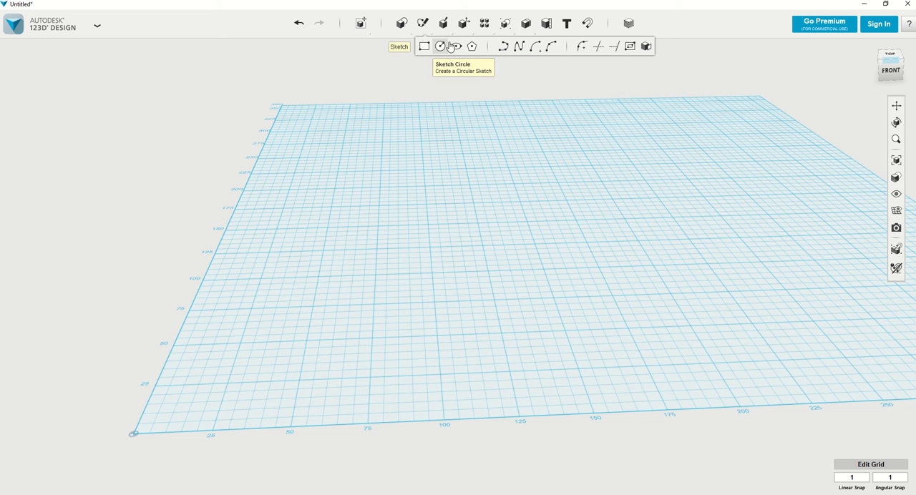
Draw a closed inverted-T polyline on the grid with a 75 mm wide base and a centred upper block 25 mm wide
left_click(504, 49)
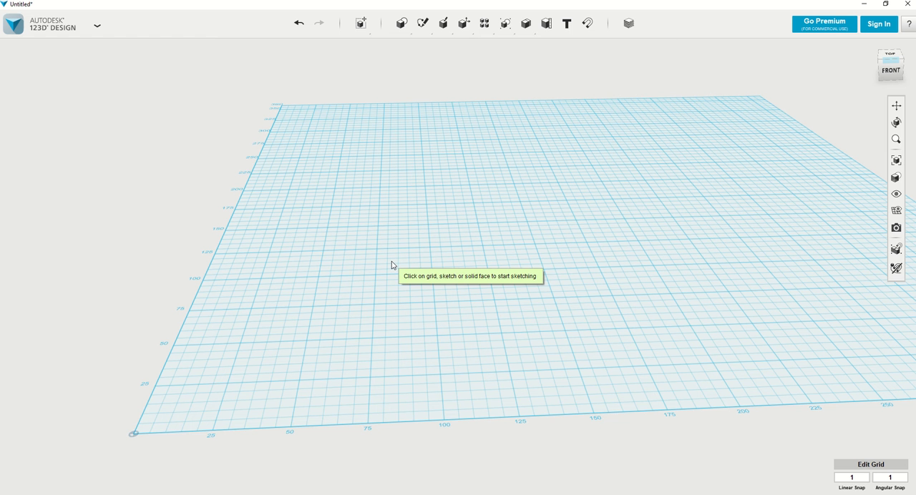
mouse_move(380, 231)
right_mouse_down()
mouse_move(397, 243)
mouse_move(389, 262)
right_mouse_up()
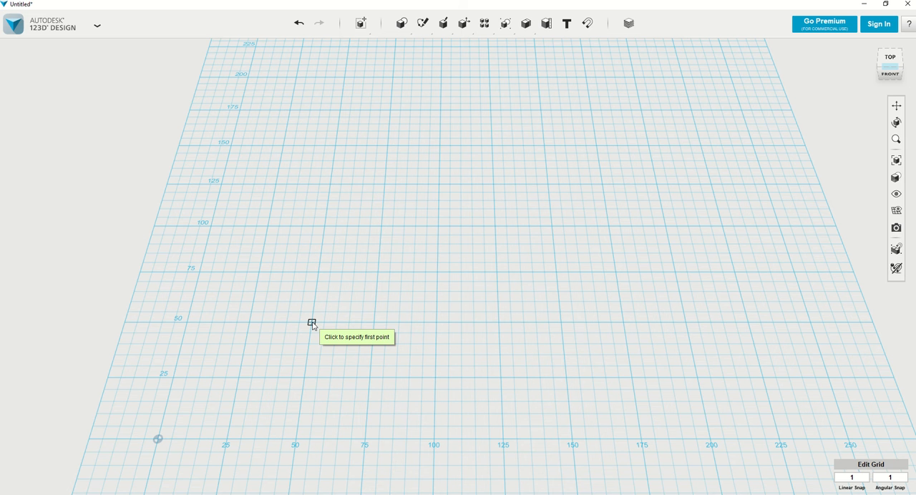
left_click(304, 377)
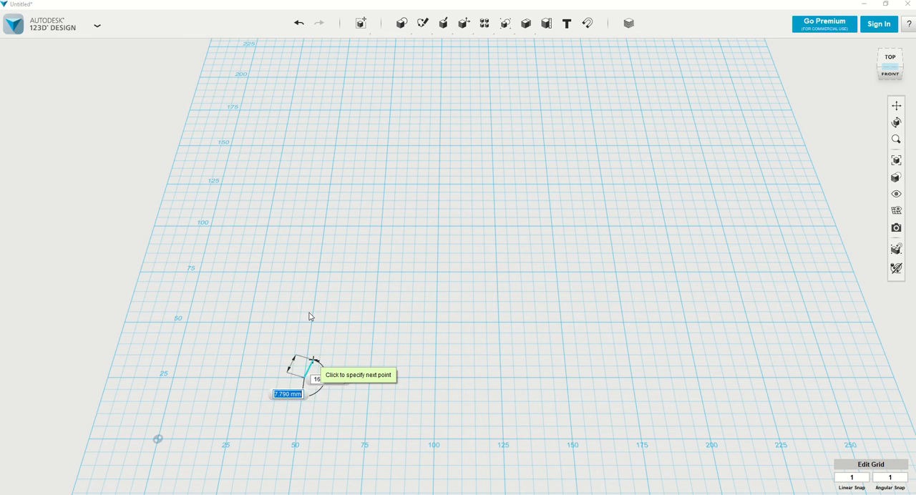
left_click(319, 272)
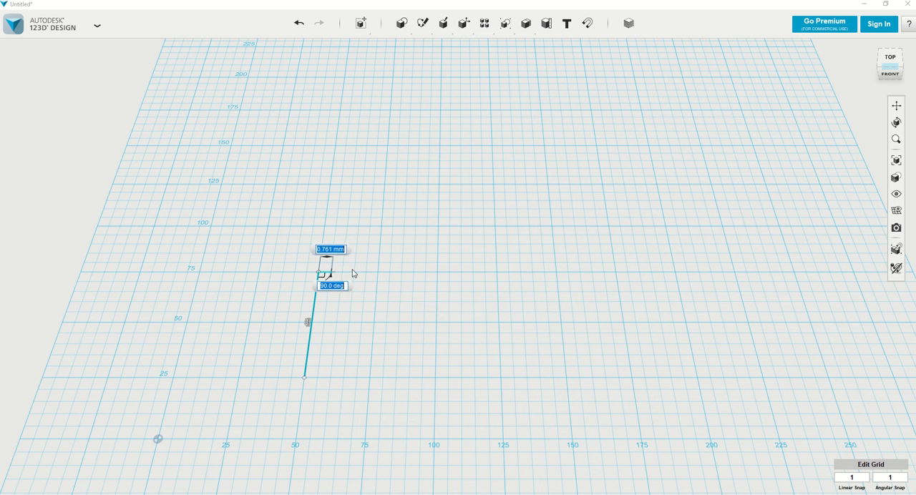
left_click(378, 272)
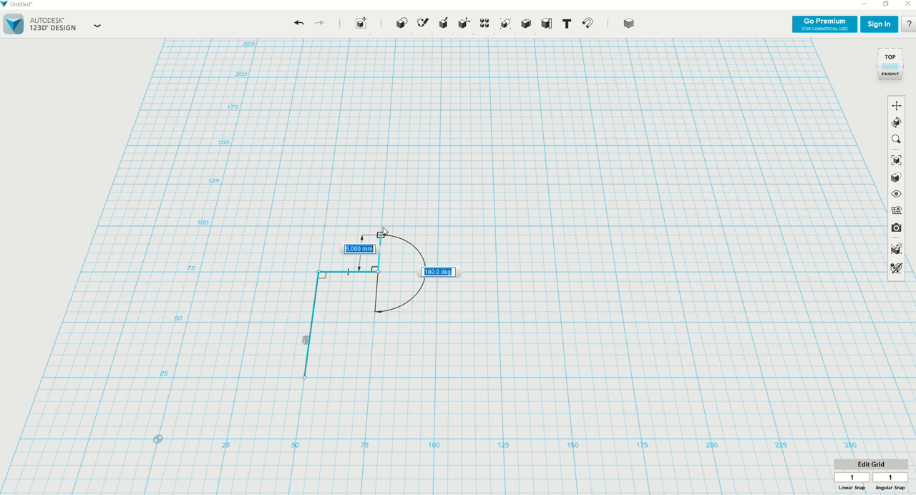
left_click(425, 228)
left_click(437, 228)
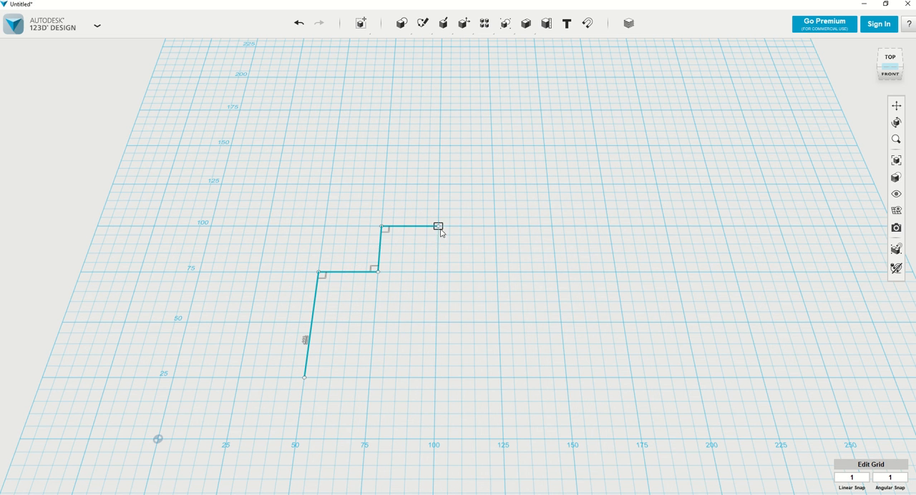
left_click(438, 272)
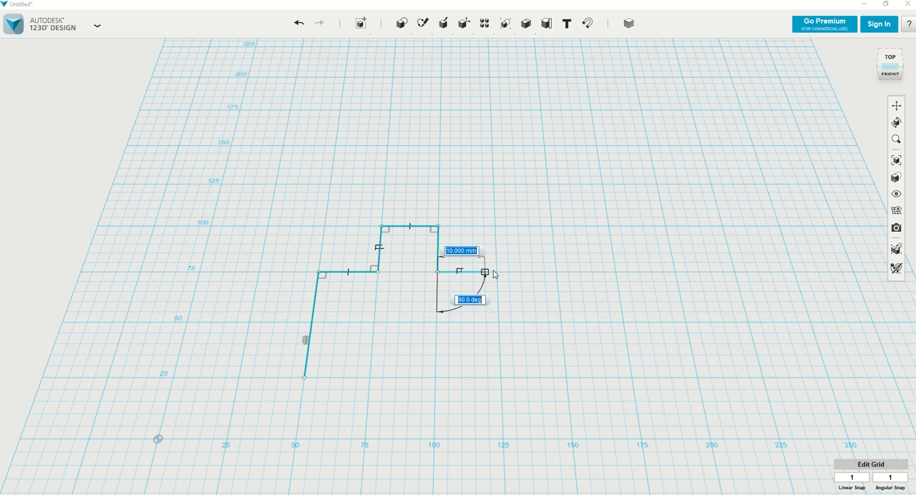
left_click(496, 272)
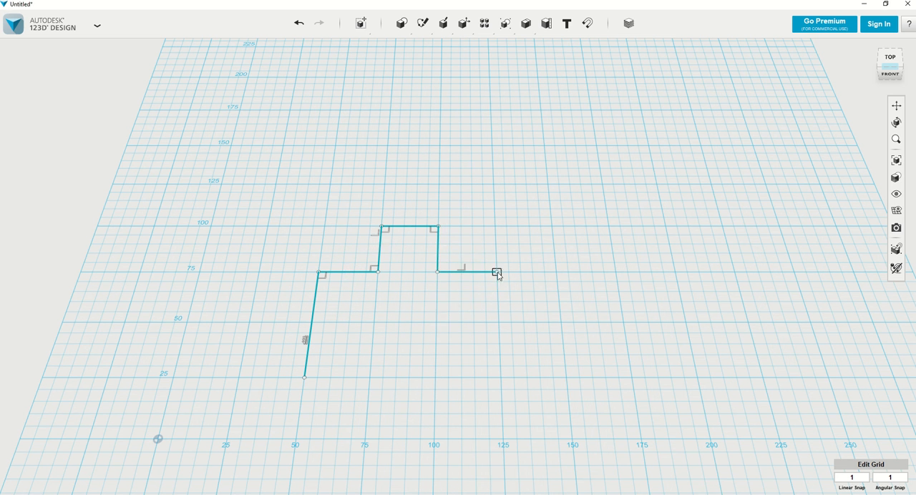
left_click(501, 377)
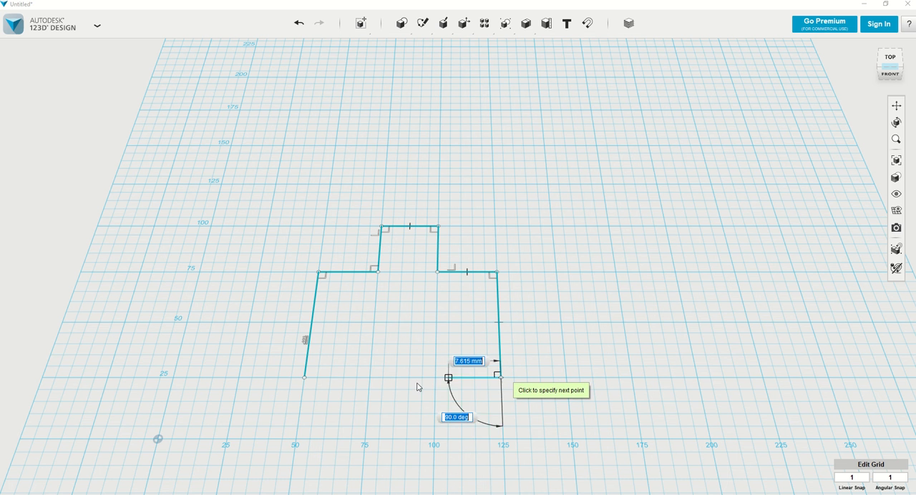
left_click(305, 379)
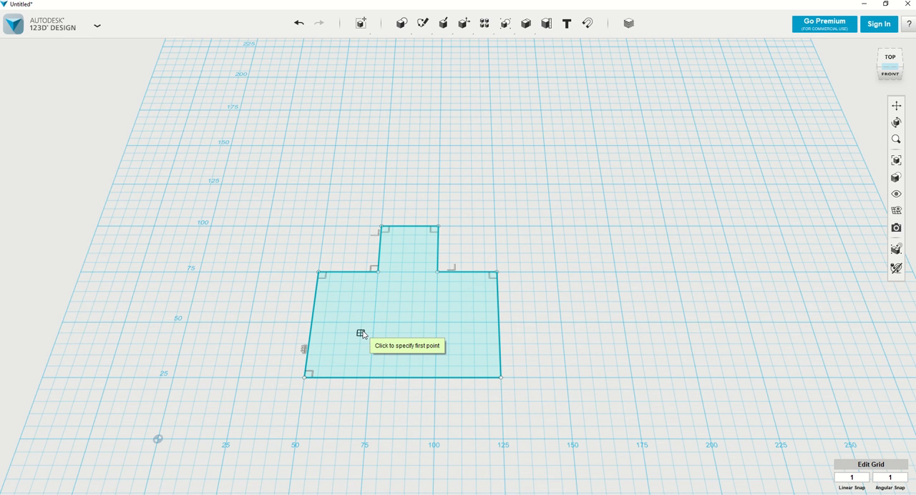
key("Escape")
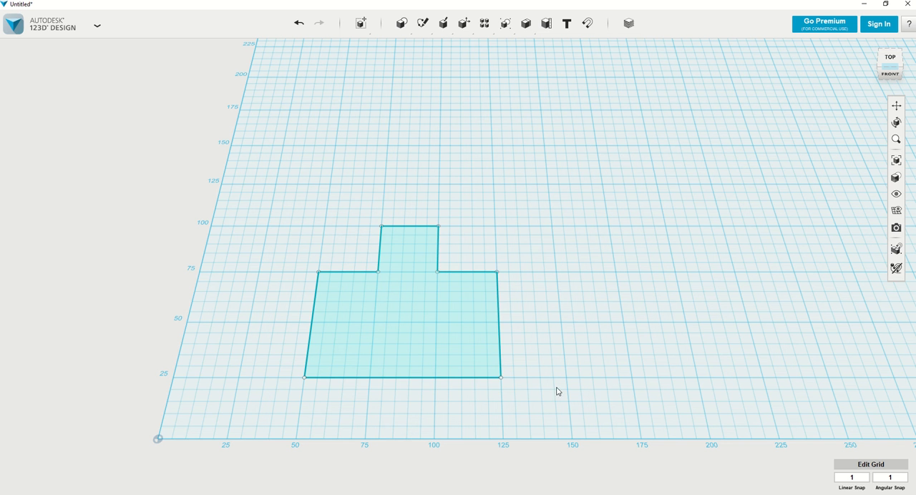
Extrude the closed inverted-T profile upward by about 41 mm into a solid
left_click(421, 308)
mouse_move(438, 345)
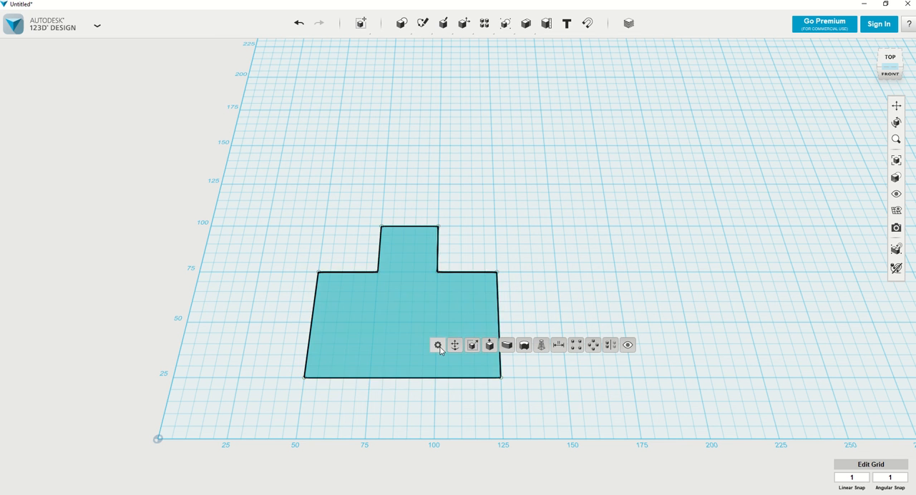
left_click(489, 346)
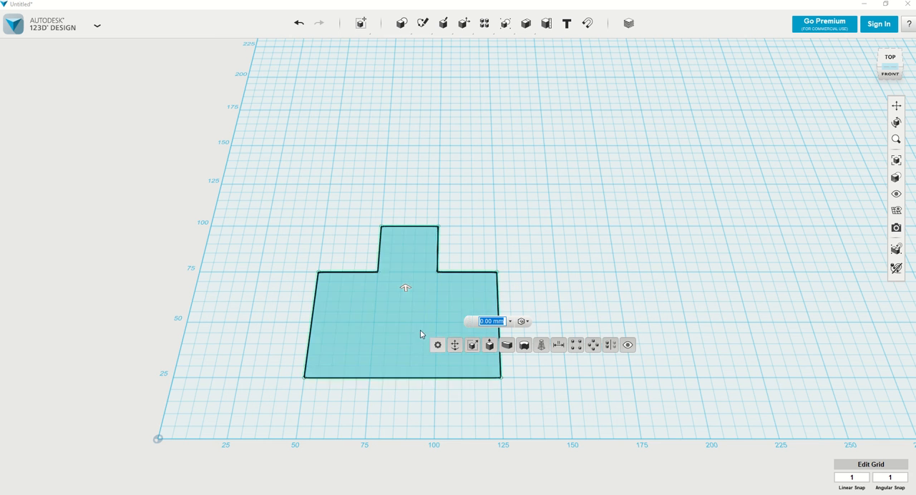
middle_click_drag(392, 327, 344, 335)
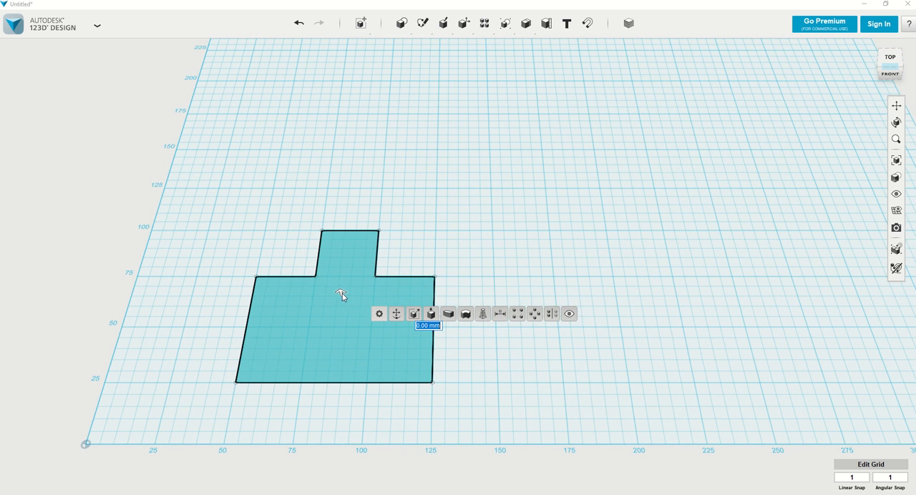
left_click_drag(342, 293, 330, 223)
right_click_drag(356, 189, 358, 207)
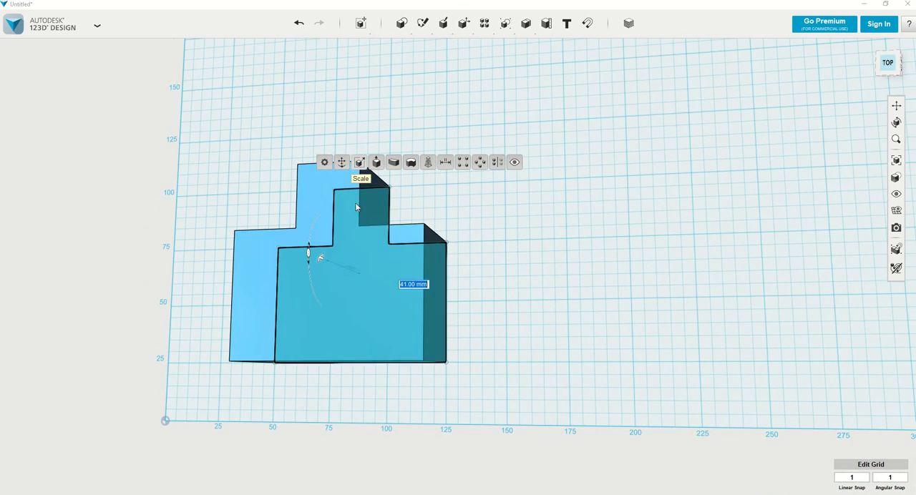
left_click(459, 307)
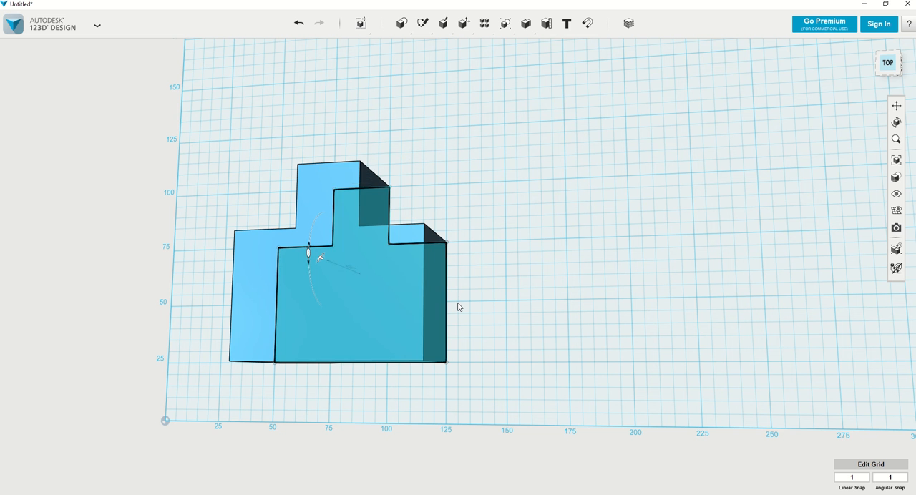
Start a new polyline on the grid beside the solid, at 175 by 25, with a 15 mm horizontal segment
mouse_move(468, 287)
right_mouse_down()
mouse_move(427, 301)
mouse_move(519, 282)
mouse_move(534, 259)
mouse_move(507, 258)
mouse_move(465, 293)
mouse_move(479, 305)
mouse_move(510, 293)
right_mouse_up()
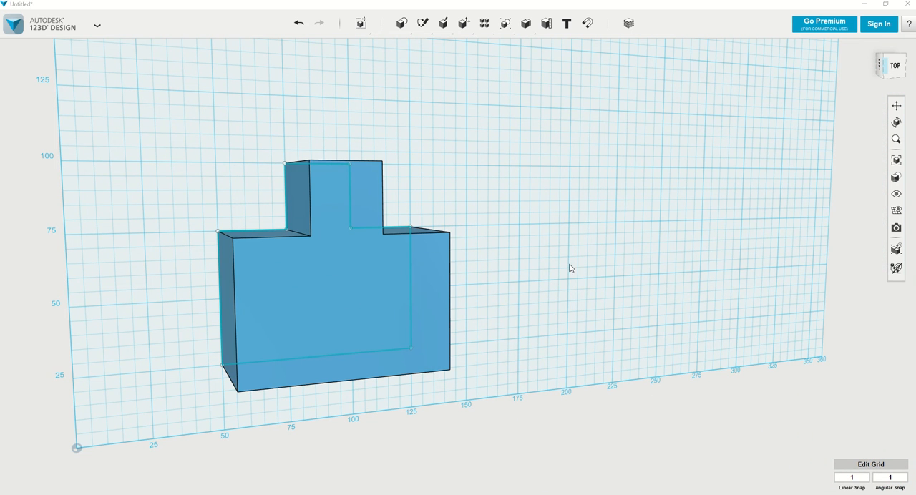
mouse_move(484, 264)
right_mouse_down()
mouse_move(452, 277)
mouse_move(469, 257)
right_mouse_up()
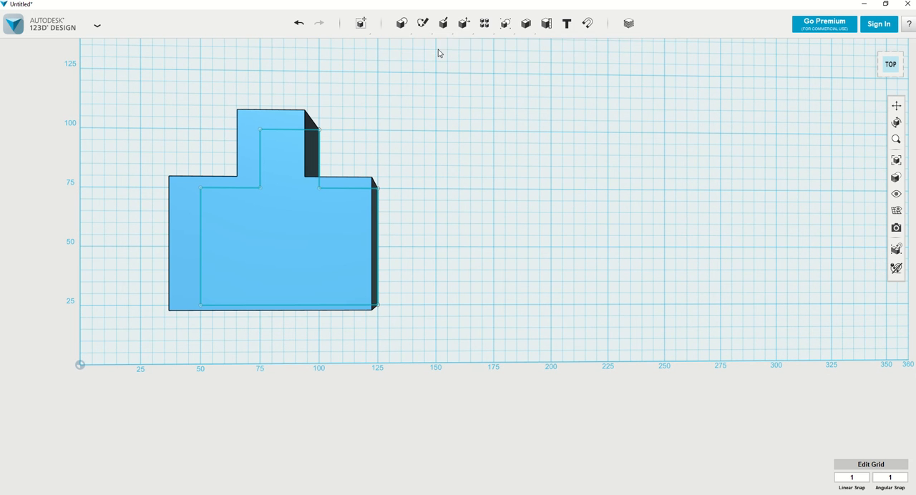
mouse_move(424, 26)
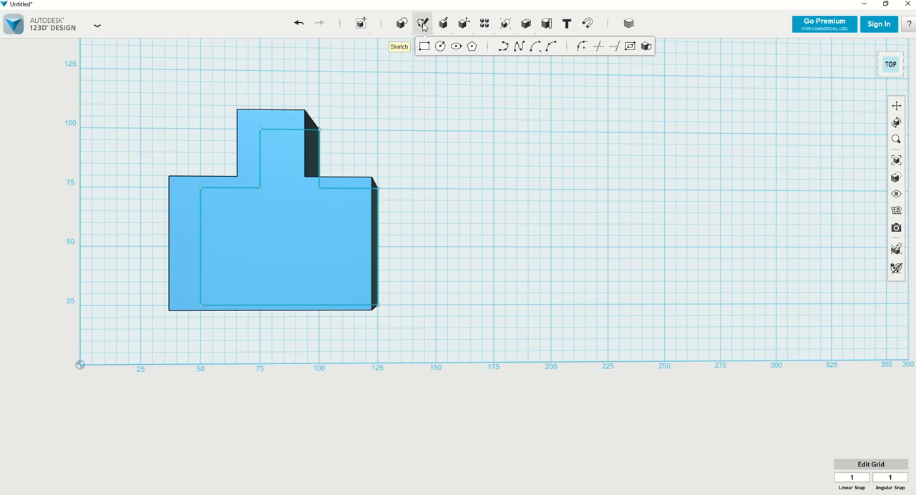
left_click(504, 47)
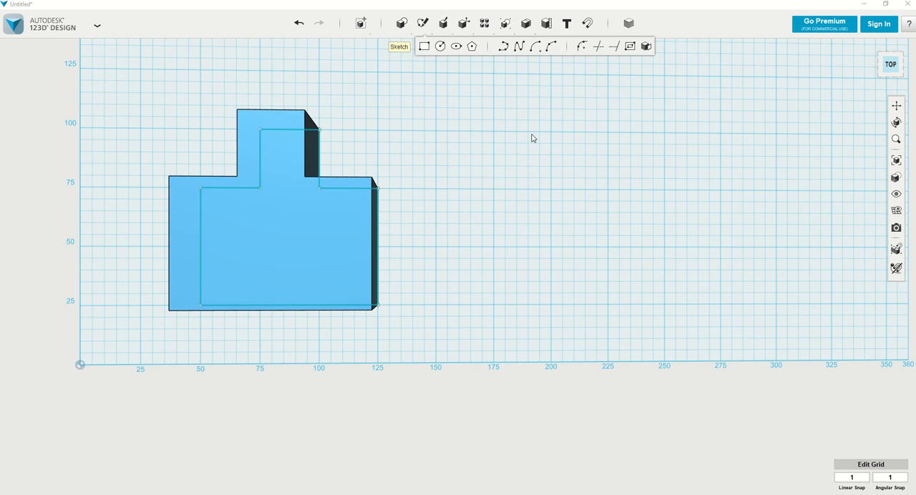
left_click(496, 311)
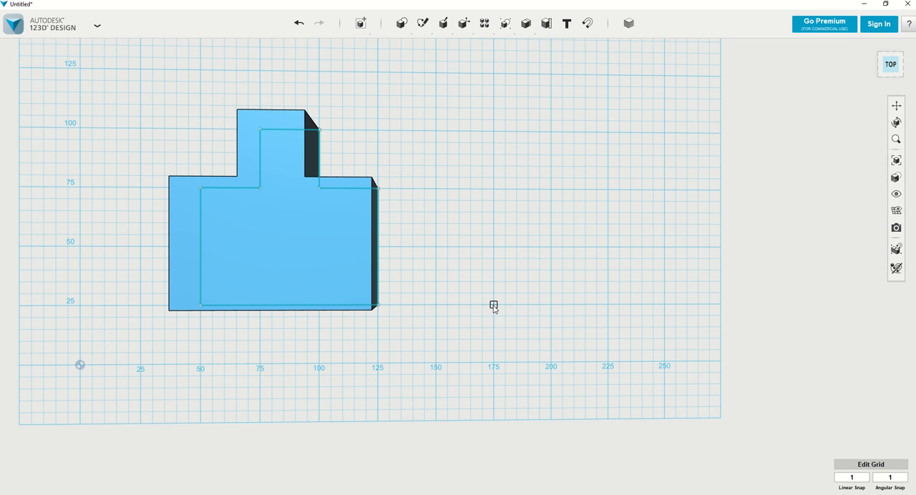
left_click(494, 305)
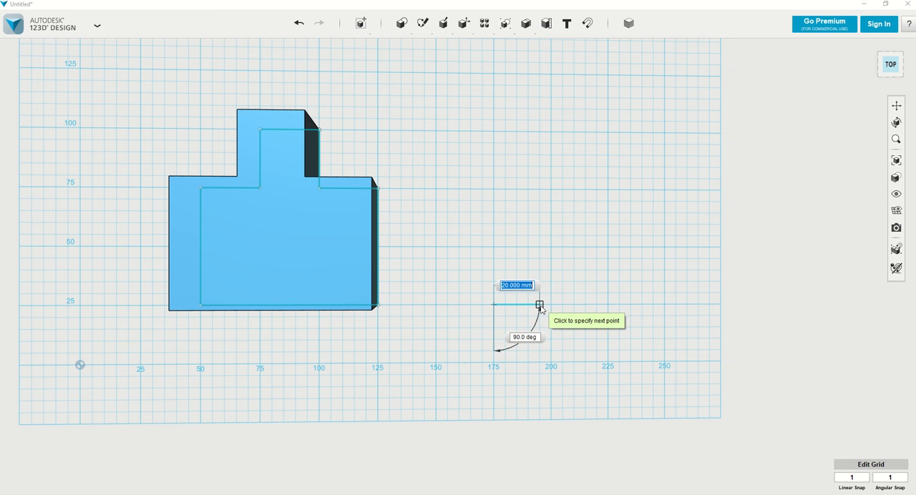
scroll(551, 307, "up", 5)
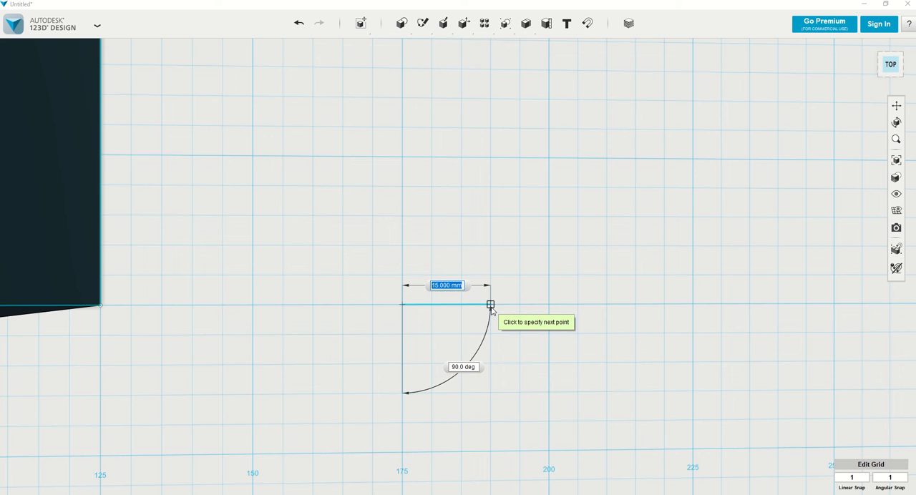
left_click(491, 306)
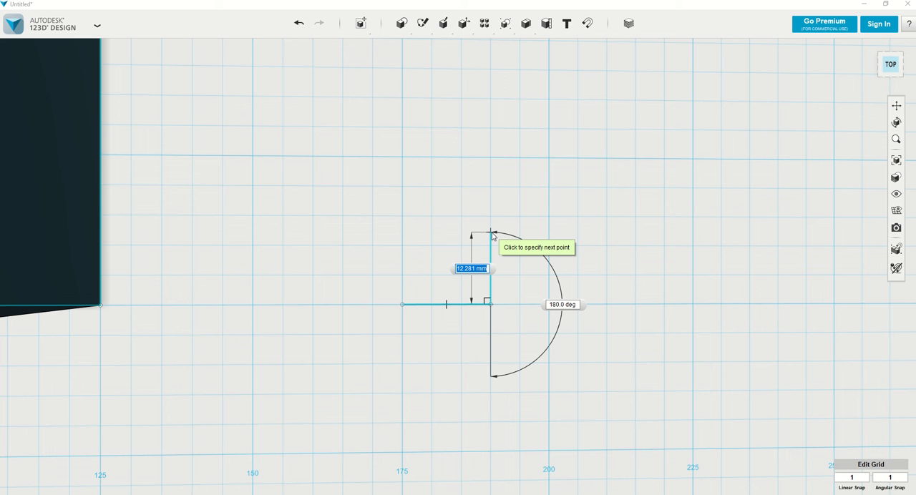
Add a 12 mm segment perpendicular to the end of the 15 mm line
type("12")
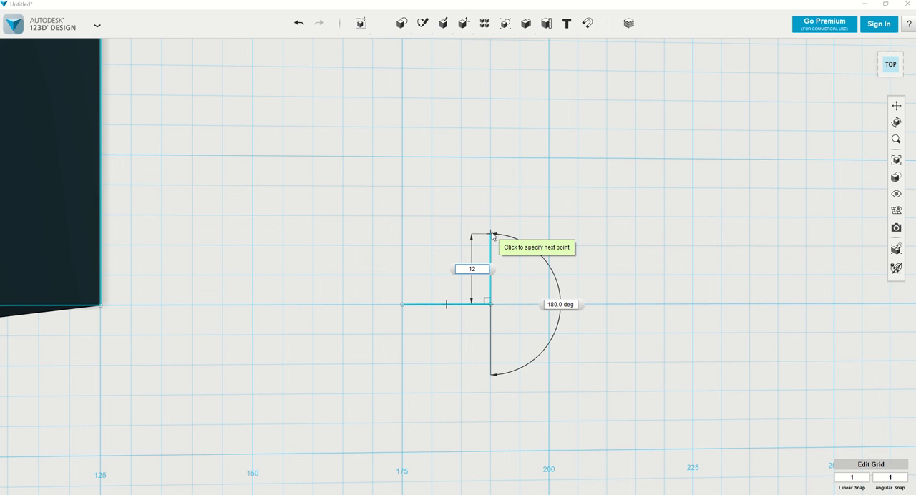
key("Tab")
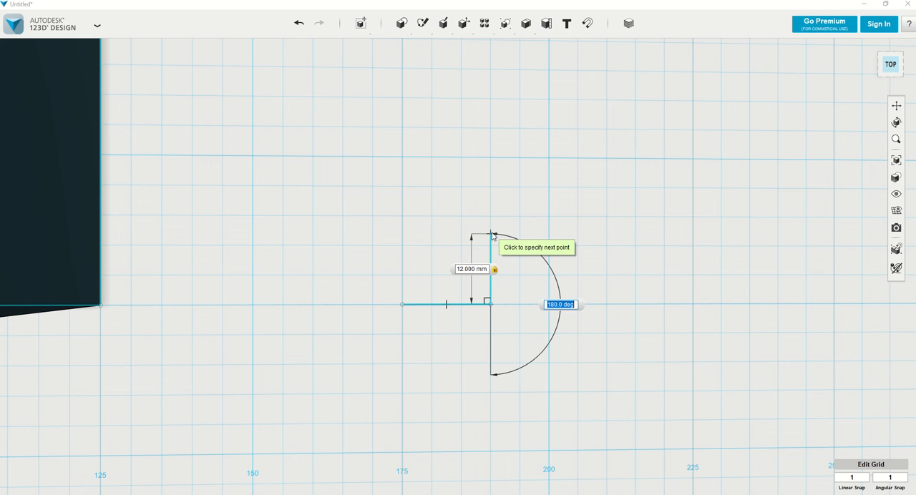
key("Tab")
left_click(491, 234)
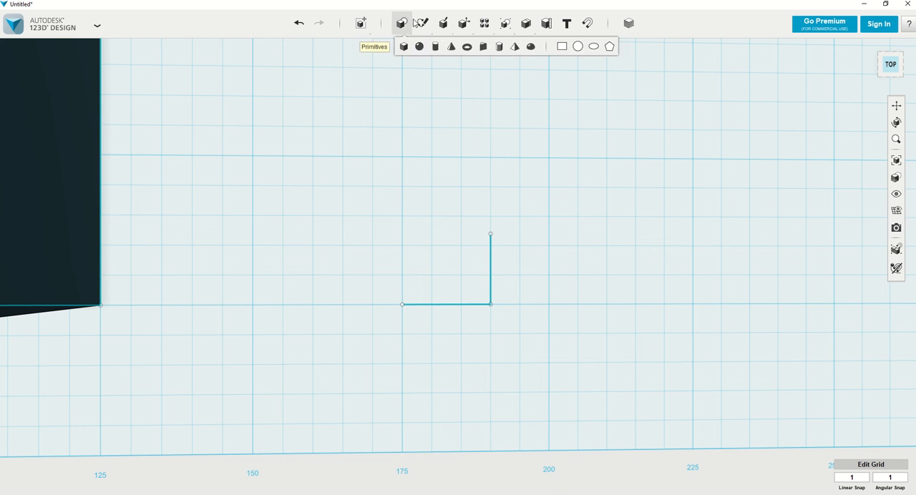
Reopen the open polyline sketch, add a 32 mm horizontal segment from the top of the 12 mm line, and exit the sketch
mouse_move(422, 23)
left_click(504, 47)
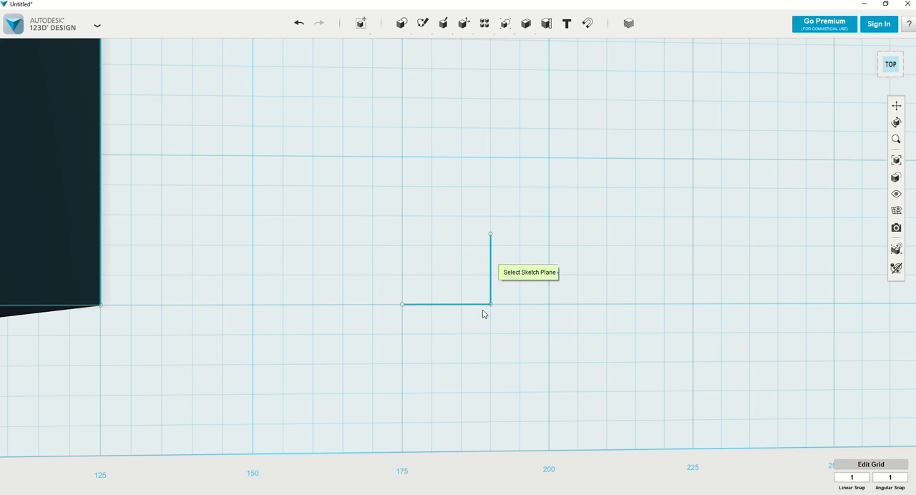
left_click(491, 270)
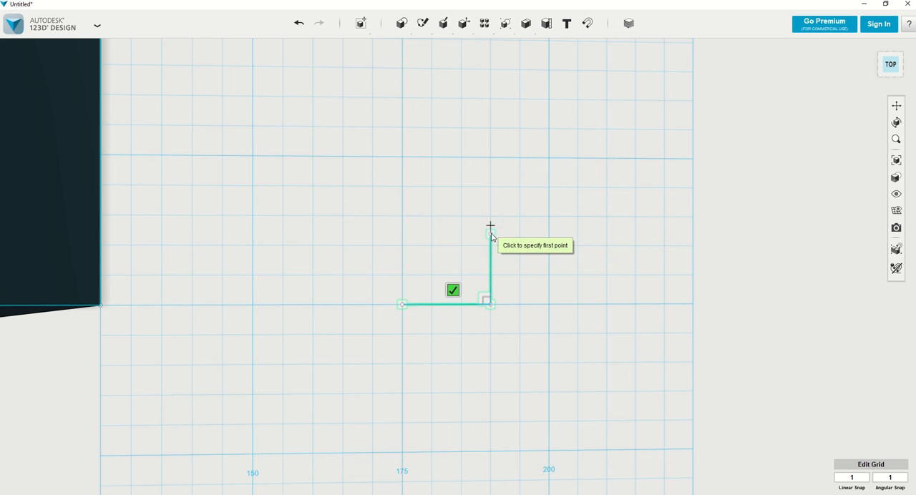
left_click(491, 235)
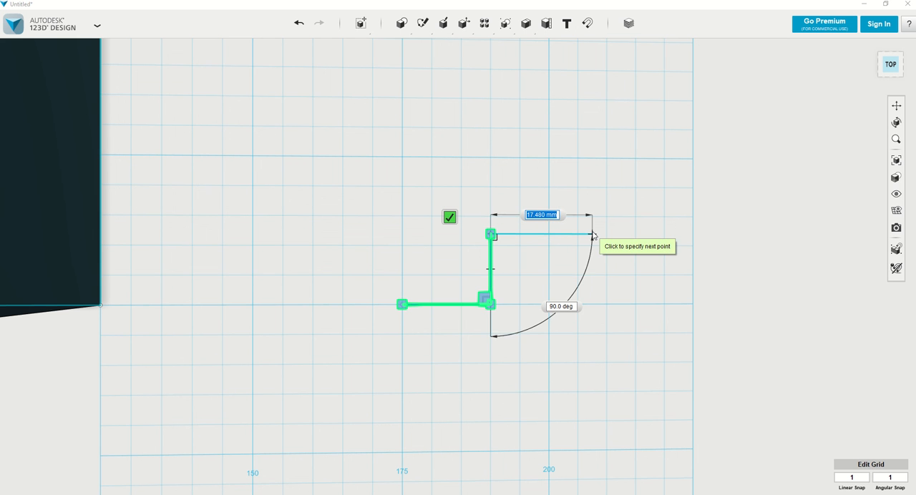
type("32")
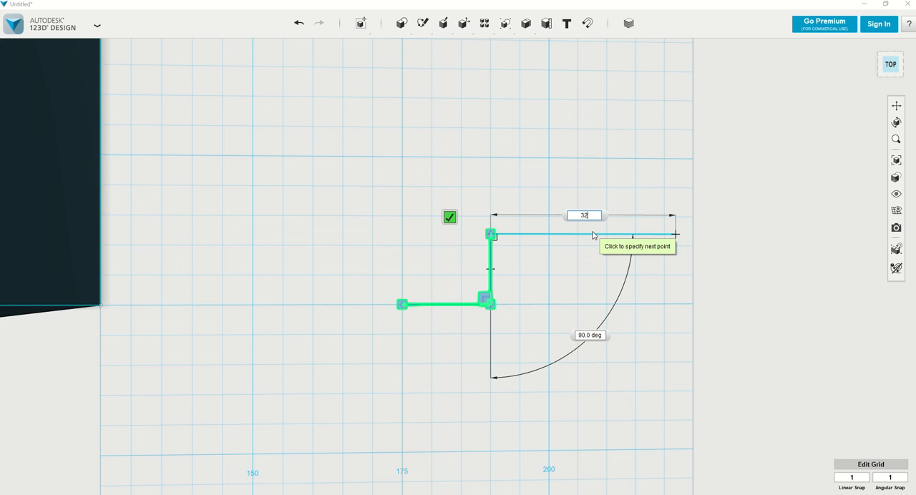
key("Tab")
left_click(678, 238)
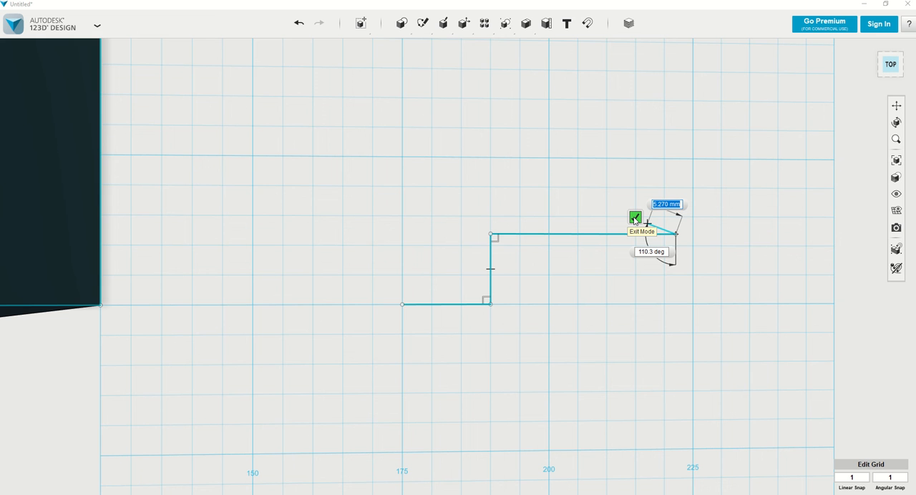
left_click(634, 217)
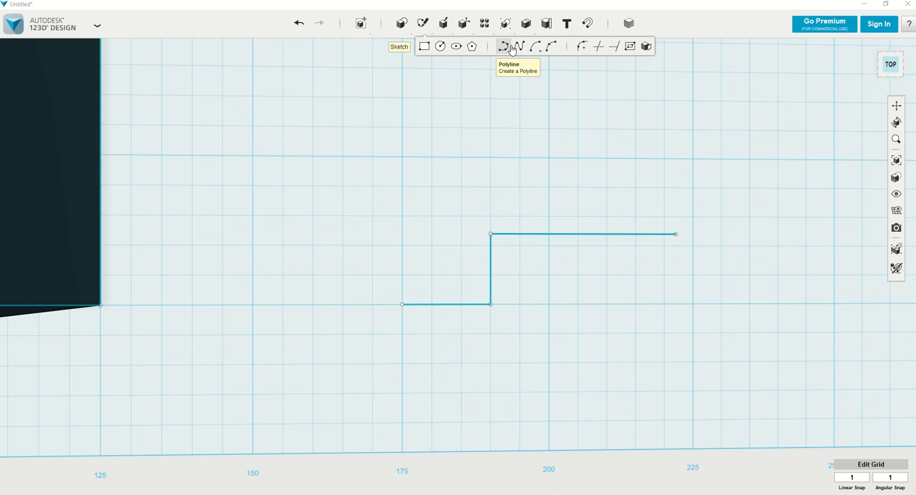
Reopen the open polyline sketch, close its profile with perpendicular segments of 17 mm, 47 mm and 5 mm, and exit the sketch
left_click(515, 53)
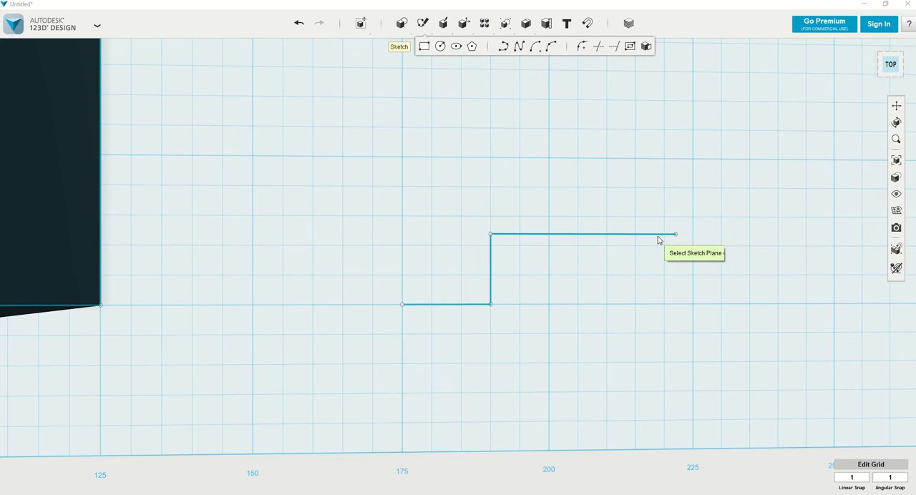
left_click(659, 236)
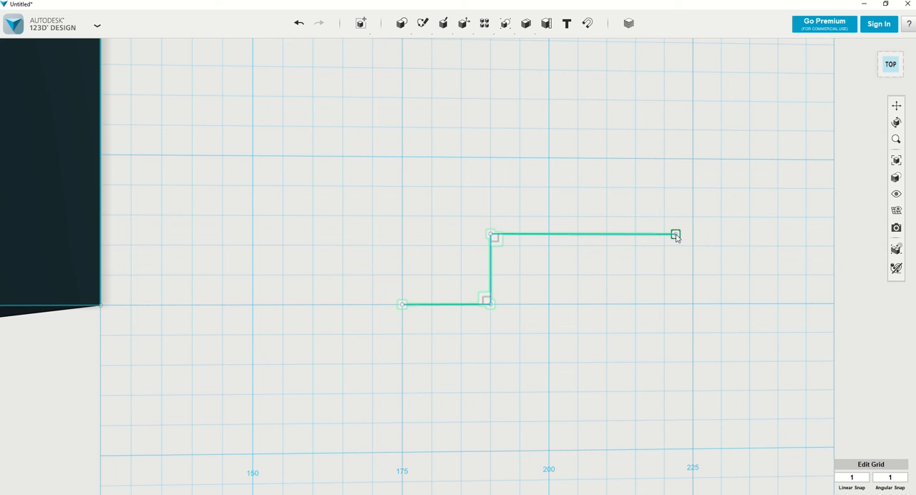
left_click(676, 235)
left_click(675, 235)
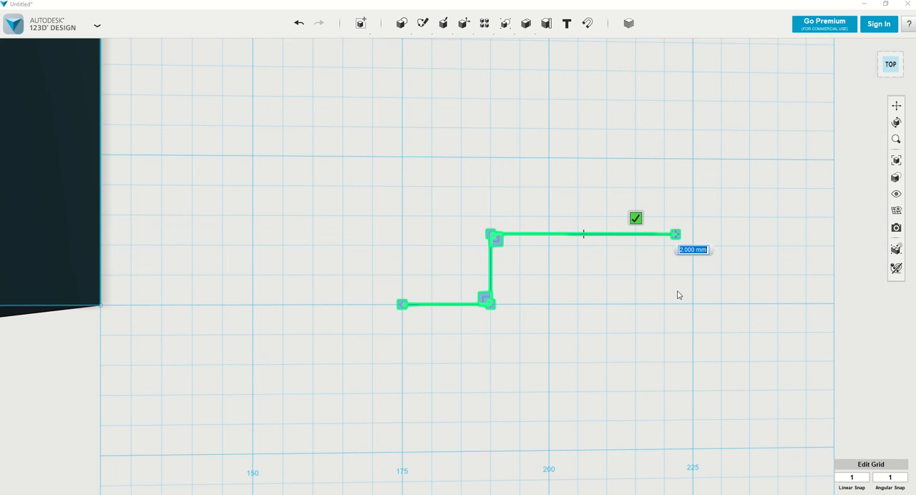
left_click(676, 333)
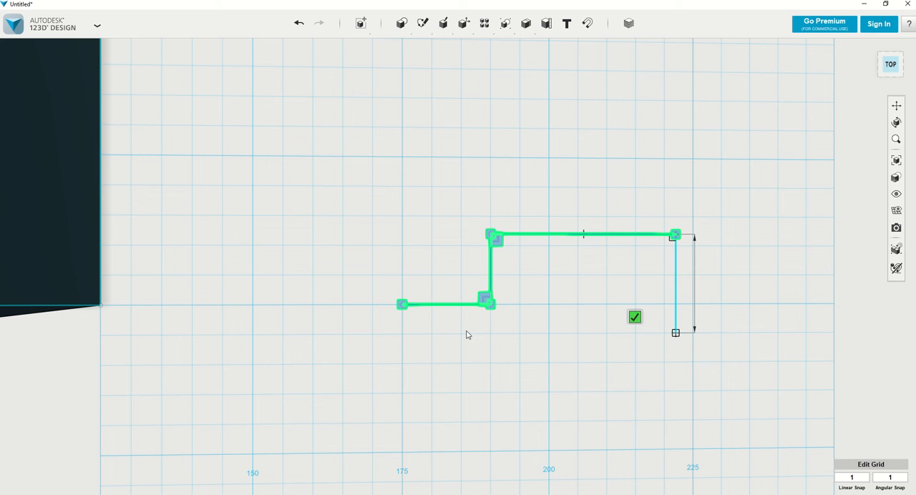
left_click(403, 333)
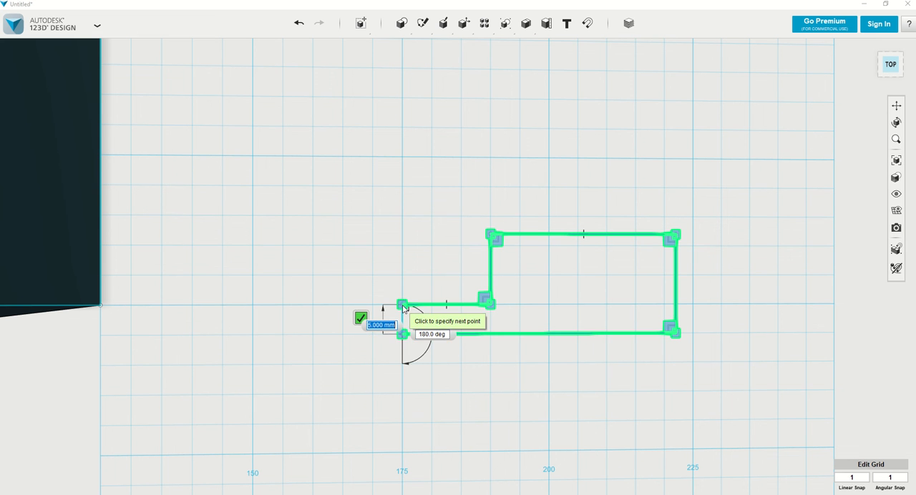
left_click(402, 307)
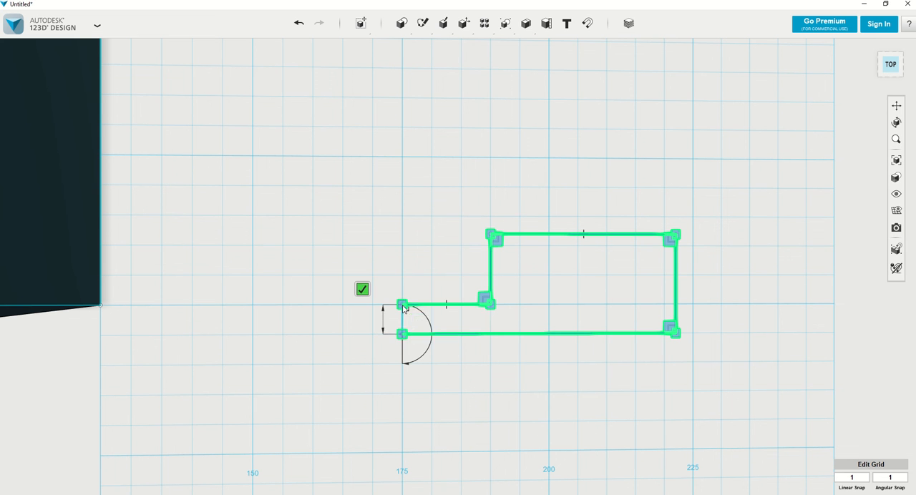
left_click(362, 290)
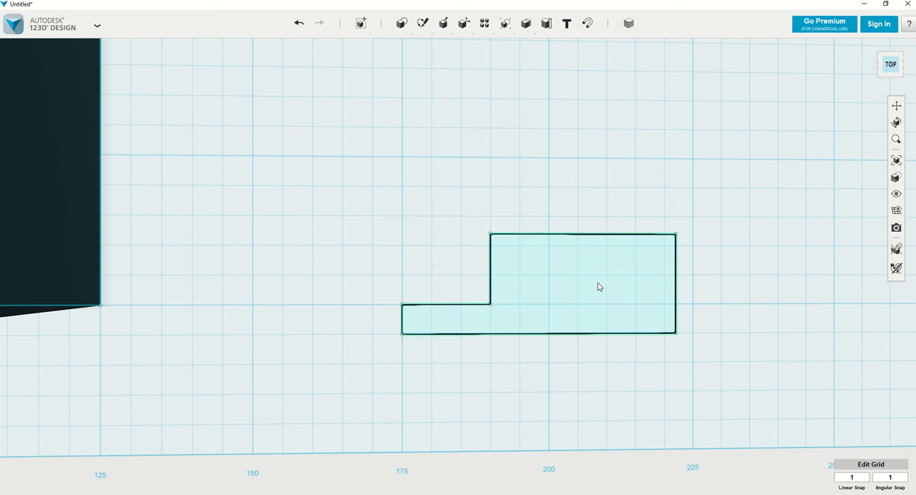
Extrude the closed stepped profile 25.75 mm into a solid
left_click(647, 316)
mouse_move(615, 325)
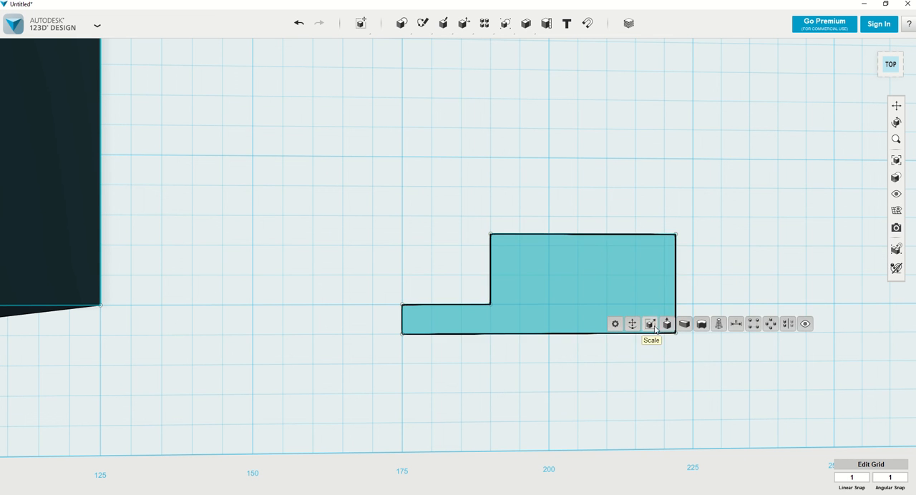
left_click(667, 324)
mouse_move(531, 299)
right_mouse_down()
mouse_move(563, 303)
mouse_move(480, 303)
mouse_move(489, 280)
right_mouse_up()
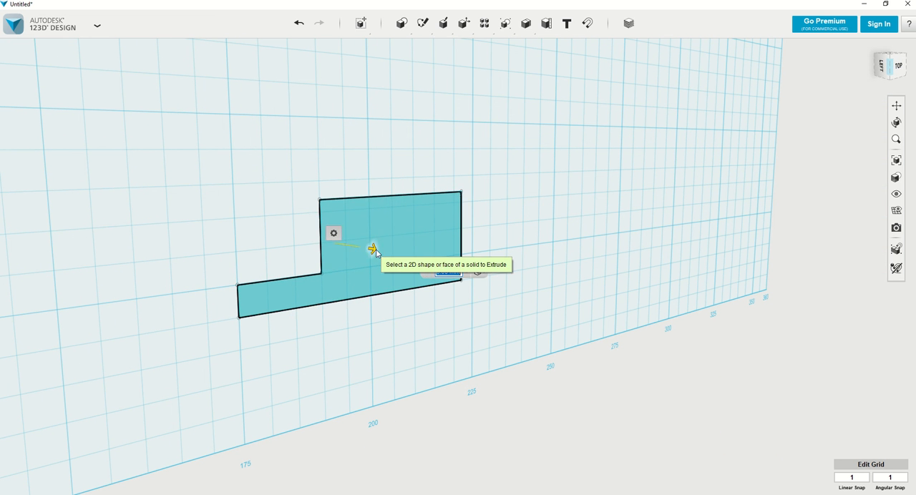
left_click_drag(374, 251, 468, 263)
left_click_drag(560, 286, 528, 286)
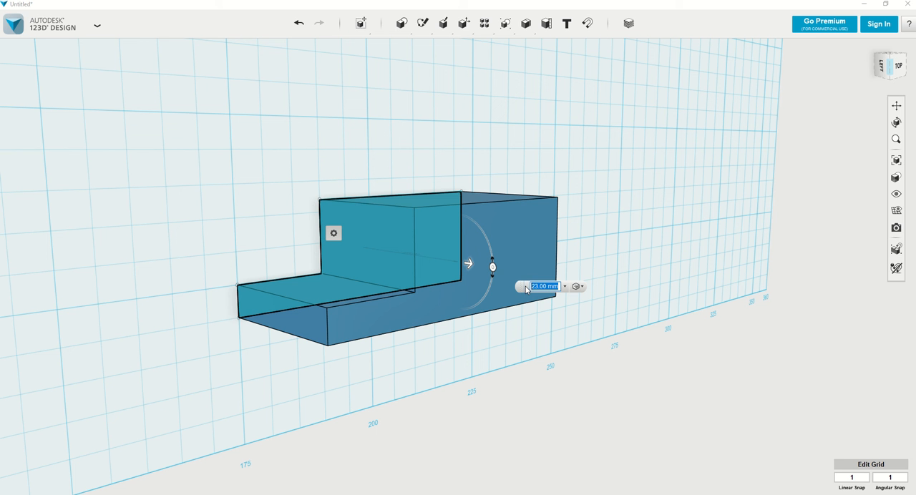
type("25.75")
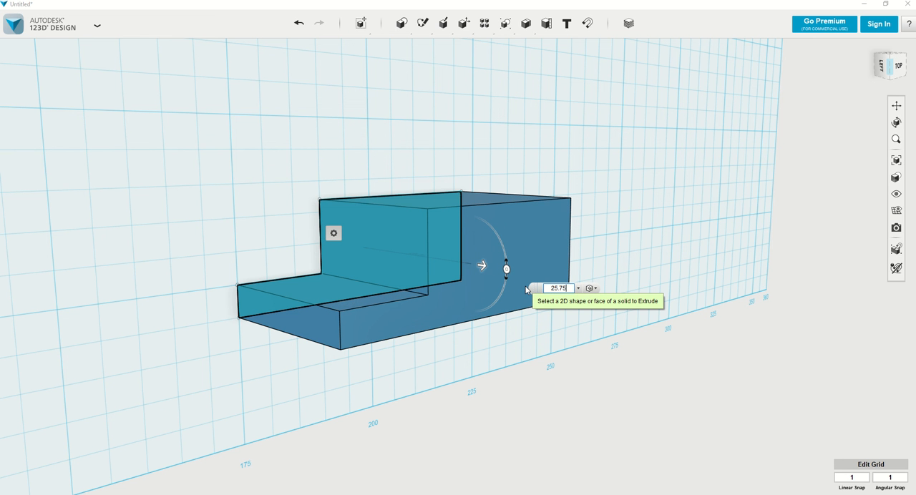
key("Return")
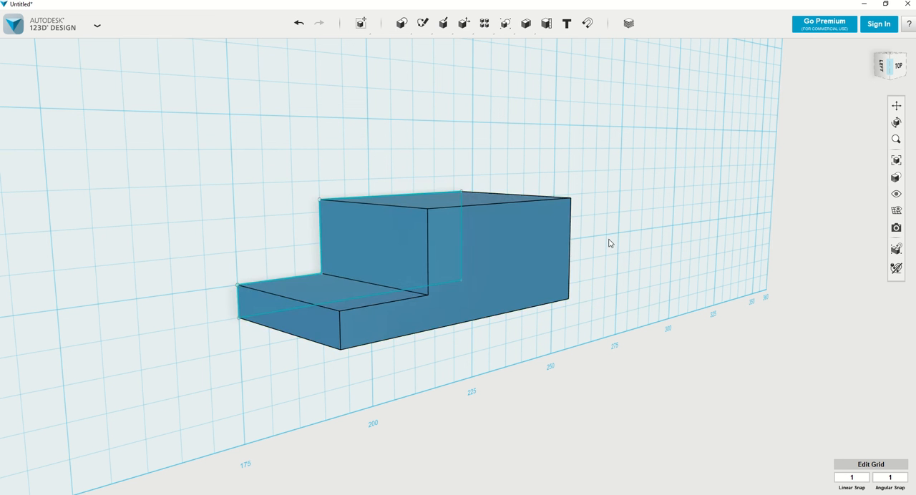
Bring up the Spline tool for a new sketch beside the two solids
mouse_move(607, 241)
right_mouse_down()
mouse_move(582, 247)
mouse_move(542, 229)
mouse_move(511, 233)
mouse_move(568, 244)
mouse_move(587, 236)
mouse_move(571, 234)
right_mouse_up()
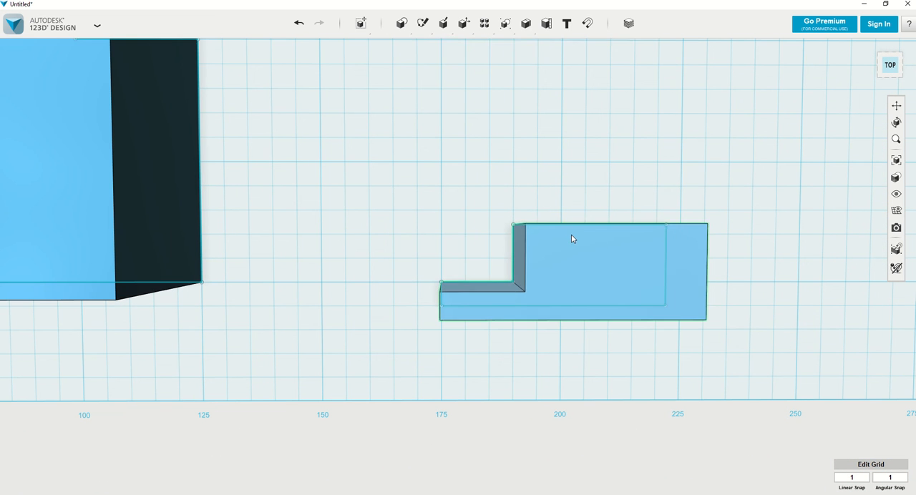
mouse_move(422, 23)
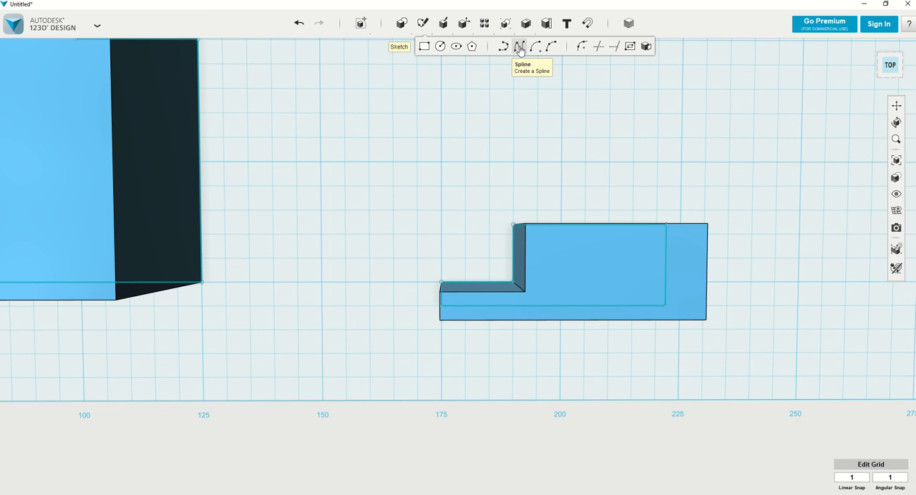